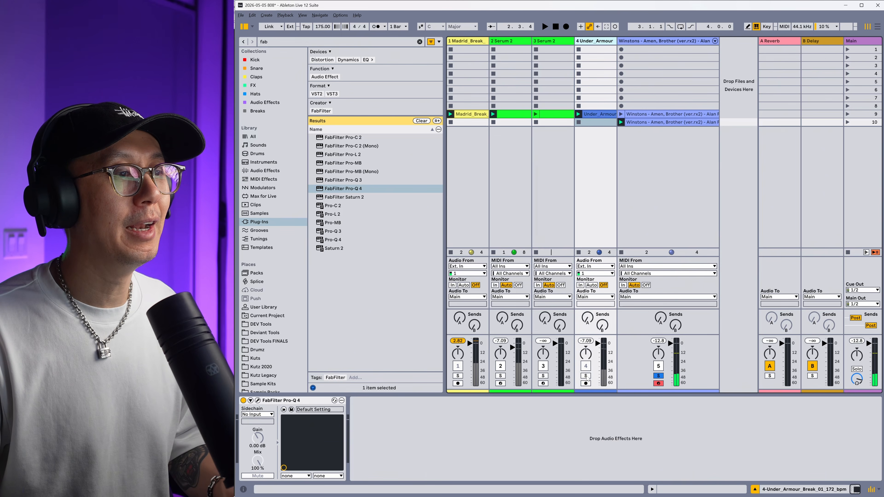
# Solo the Under_Armour track and audition drum breaks in the DEV Tools FINALS folder, from Multiverse_Break_01_165_bpm through Zeus_Break_02_175_bpm.
pyautogui.click(585, 376)
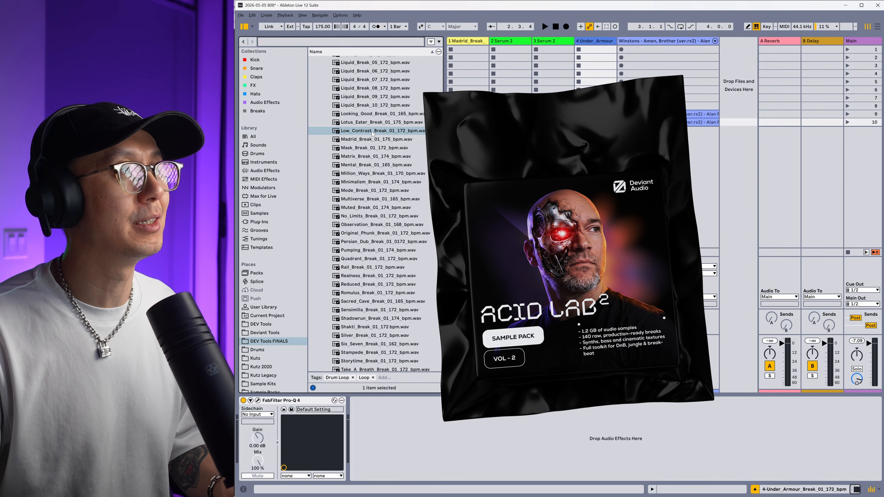
pyautogui.click(380, 199)
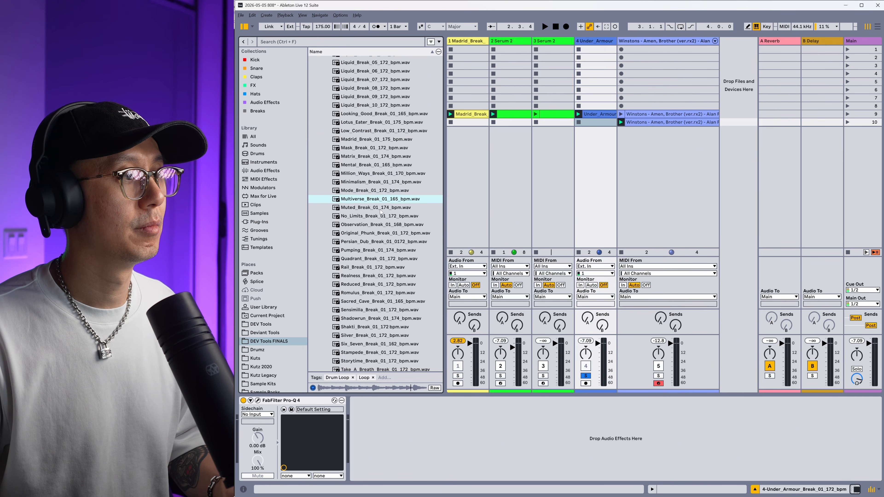
pyautogui.click(382, 241)
pyautogui.click(383, 250)
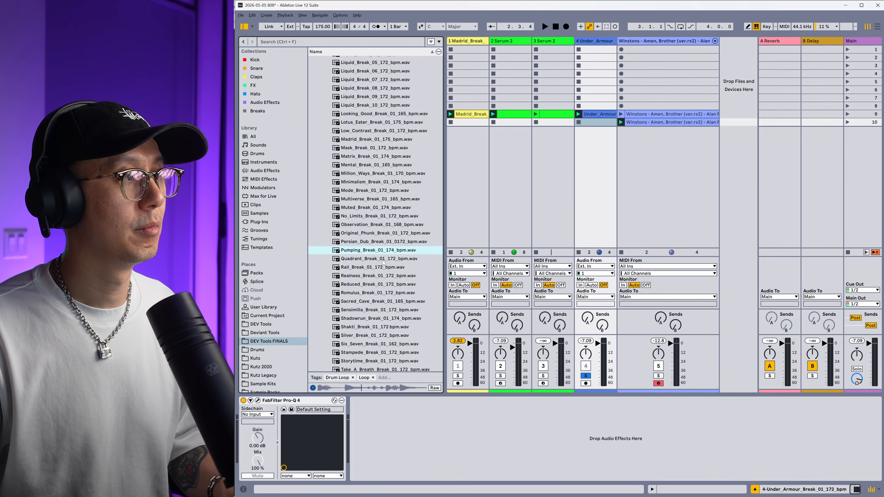
pyautogui.click(375, 301)
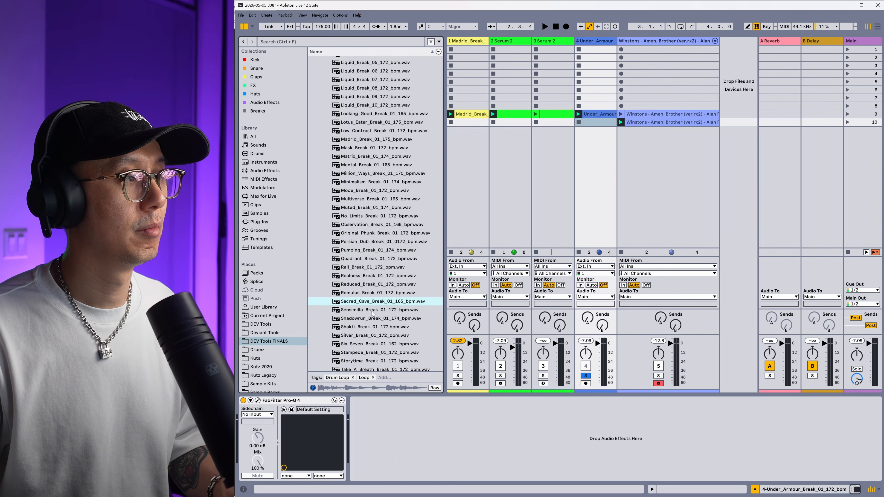
pyautogui.click(372, 311)
pyautogui.scroll(-2, 376, 308)
pyautogui.click(381, 304)
pyautogui.scroll(-2, 382, 305)
pyautogui.click(390, 271)
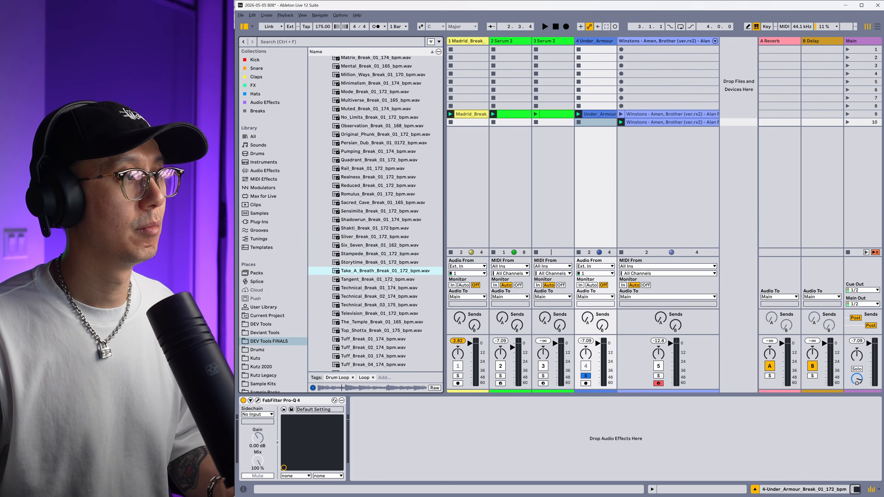
pyautogui.click(388, 281)
pyautogui.click(386, 288)
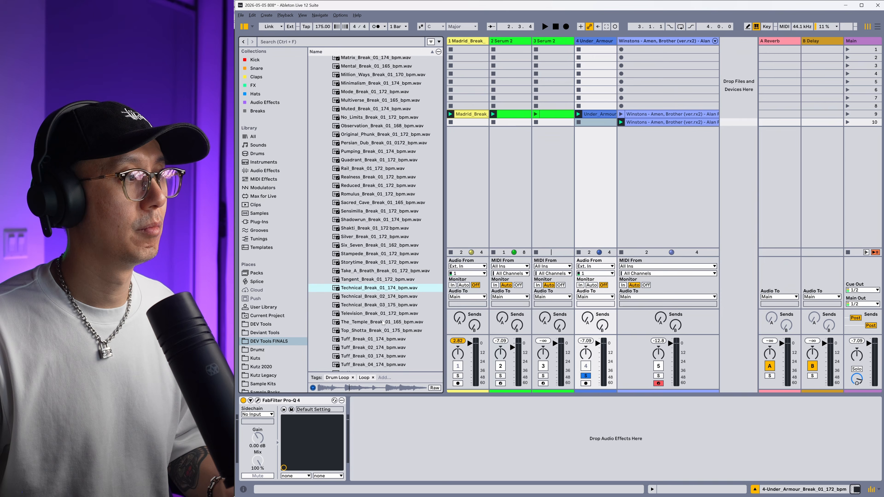
pyautogui.click(366, 298)
pyautogui.scroll(-8, 369, 317)
pyautogui.click(371, 338)
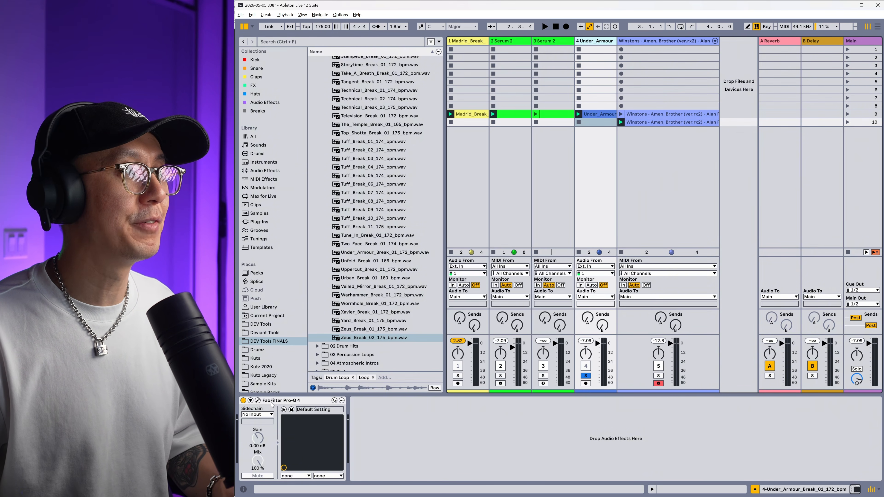
# Check the Pro-Q 4 on the Under_Armour track, close it, and open the Pro-Q 4 on the Winstons - Amen, Brother track.
pyautogui.click(257, 401)
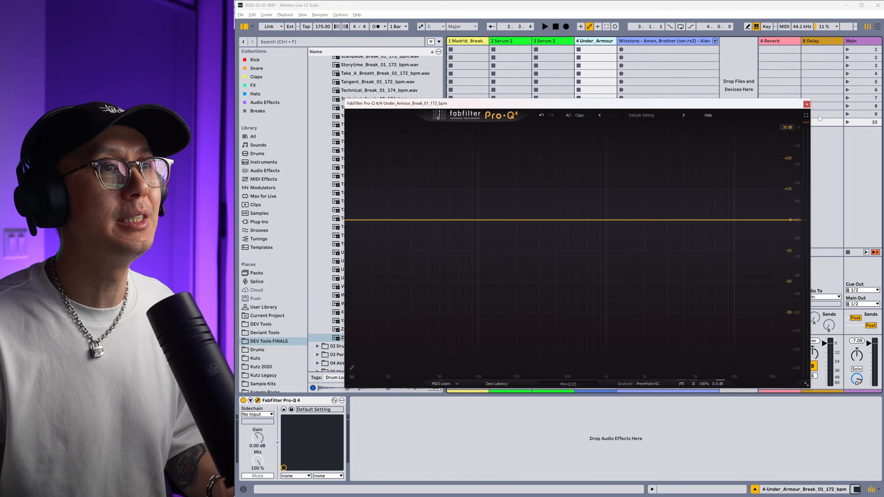
pyautogui.click(807, 104)
pyautogui.click(668, 42)
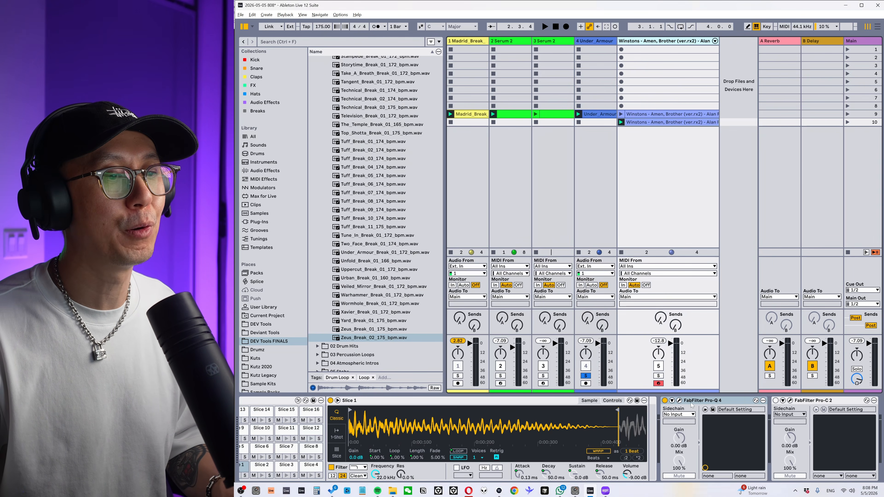
pyautogui.click(679, 401)
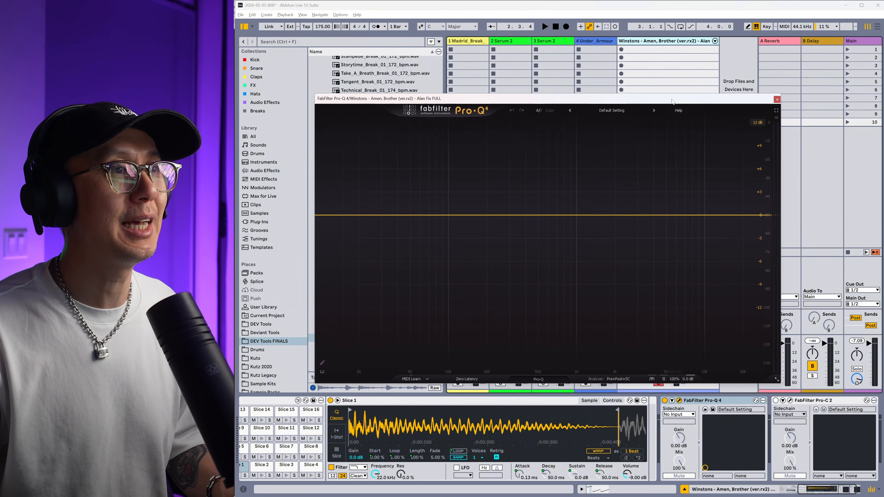
pyautogui.moveTo(673, 102); pyautogui.dragTo(679, 74)
# Solo the Winstons - Amen, Brother track and play a short passage while viewing its spectrum in Pro-Q 4.
pyautogui.click(662, 376)
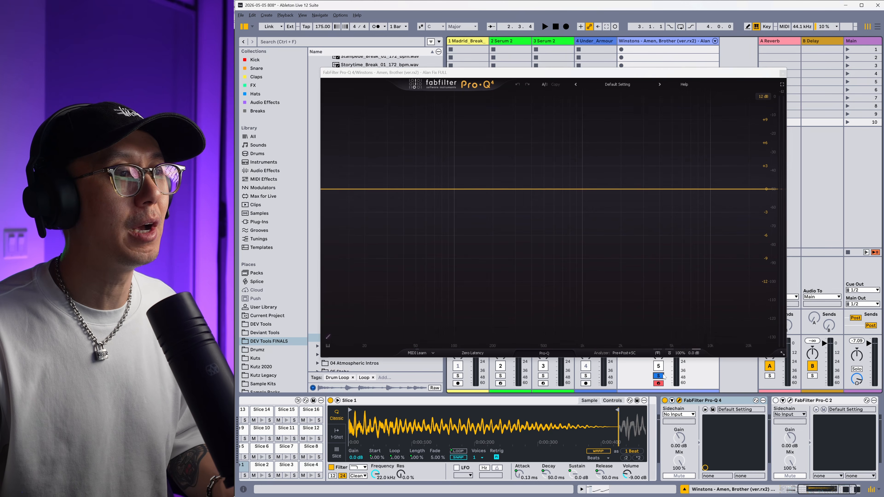
pyautogui.press('space')
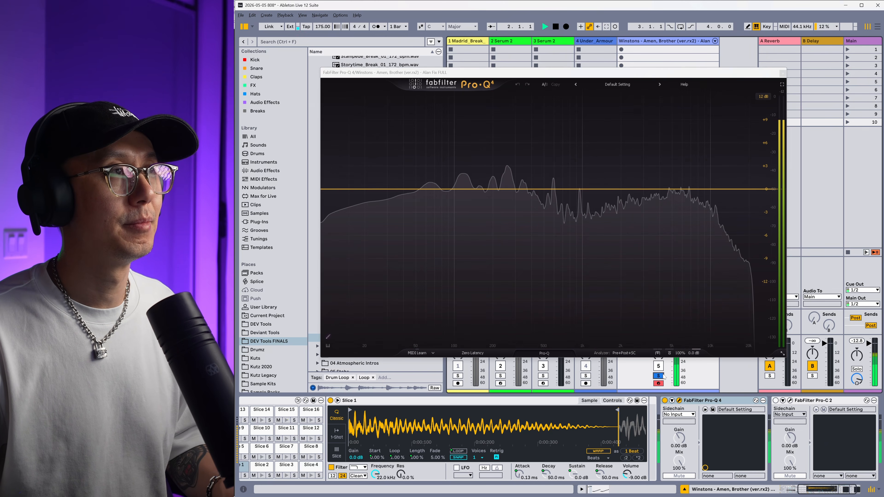
pyautogui.press('space')
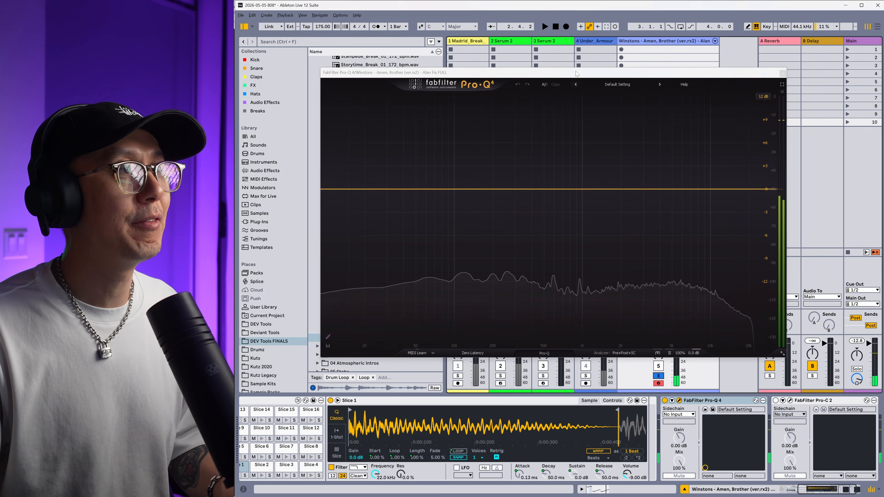
# Start EQ Match on the Winstons track's Pro-Q instance, using the other instance Pro-Q (2) as the reference.
pyautogui.click(552, 355)
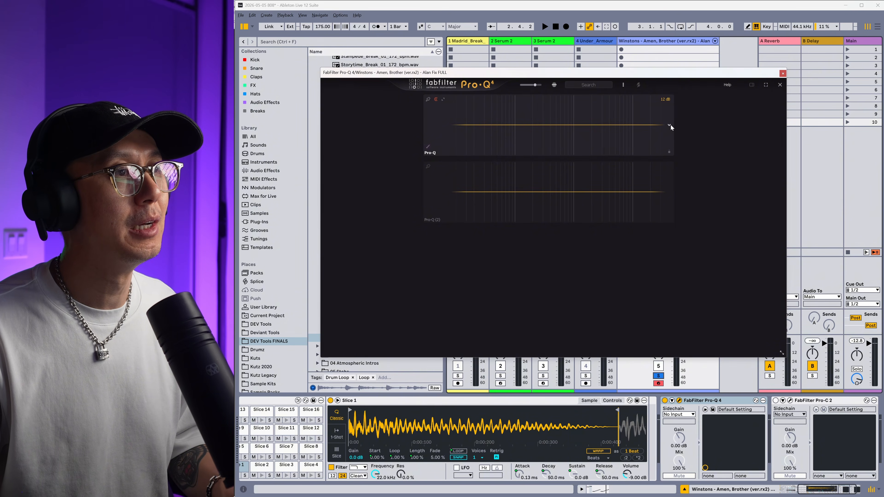
pyautogui.moveTo(670, 124)
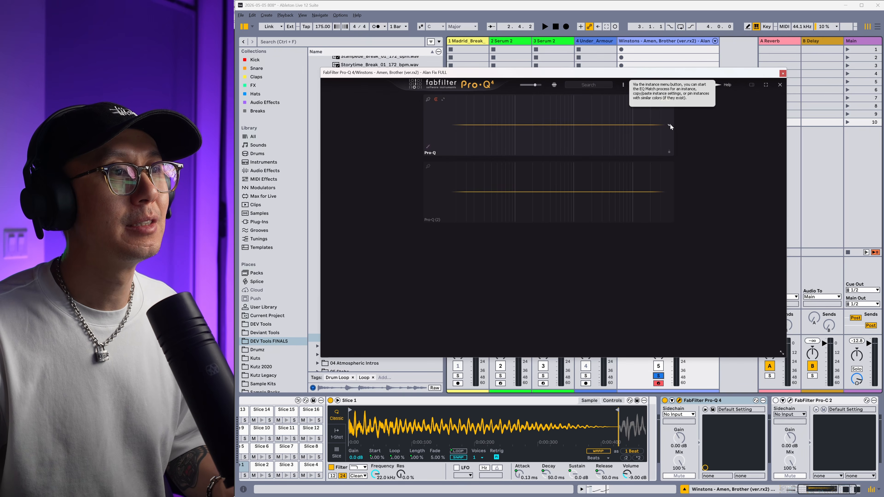
pyautogui.click(670, 125)
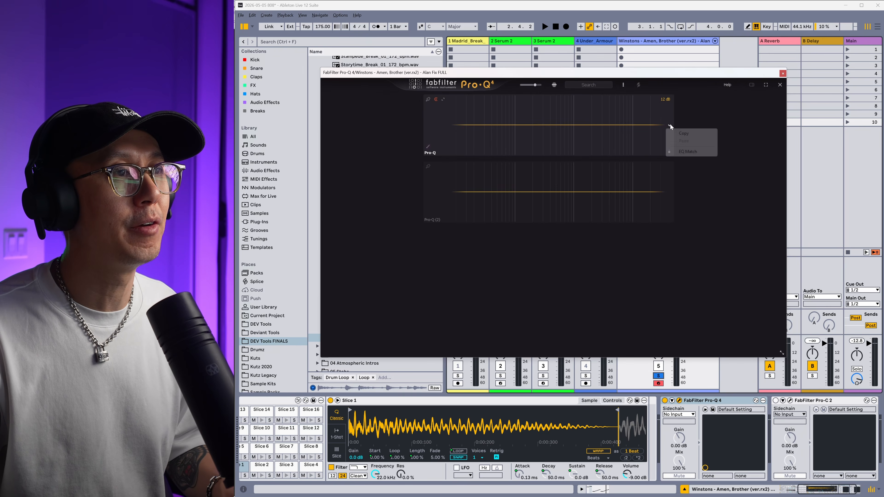
pyautogui.click(687, 152)
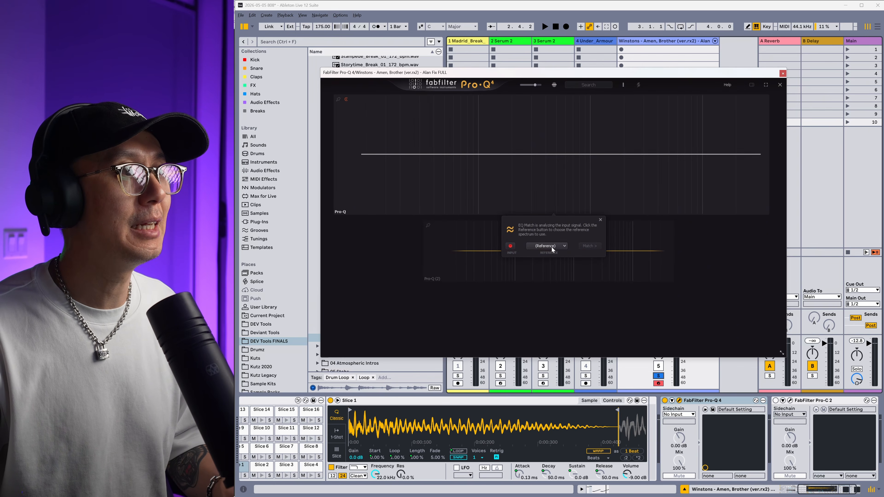
pyautogui.click(552, 247)
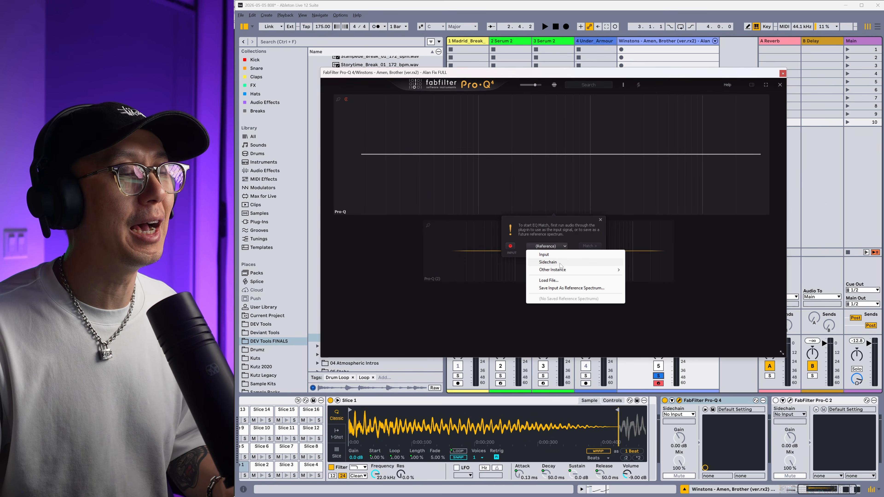
pyautogui.moveTo(560, 273)
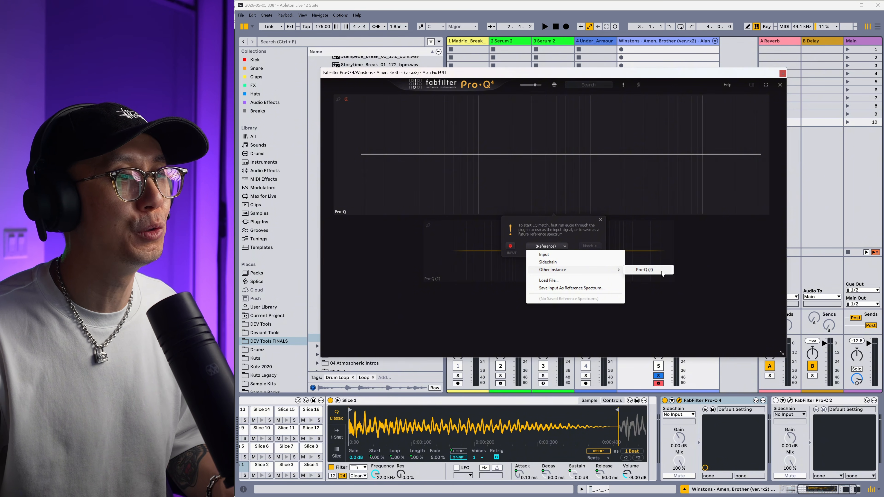
pyautogui.click(644, 270)
# Play the breaks for EQ Match to analyse the input and reference signals, and generate the match curve.
pyautogui.press('space')
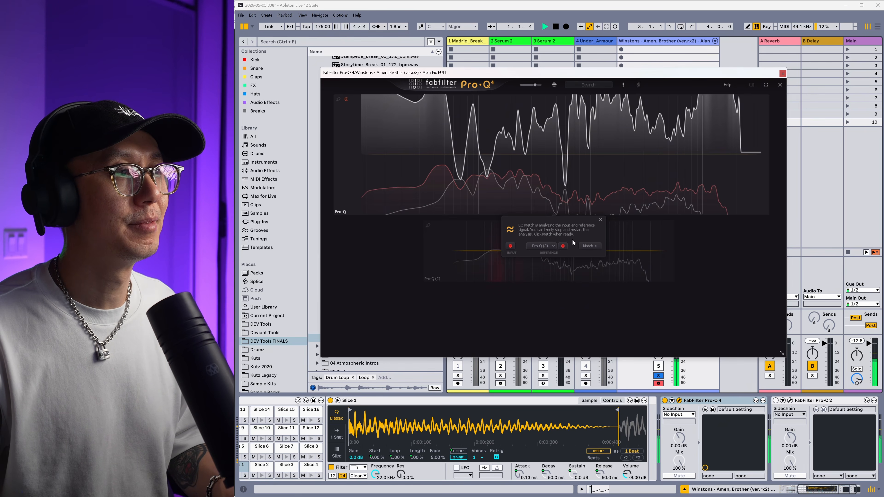
pyautogui.click(593, 247)
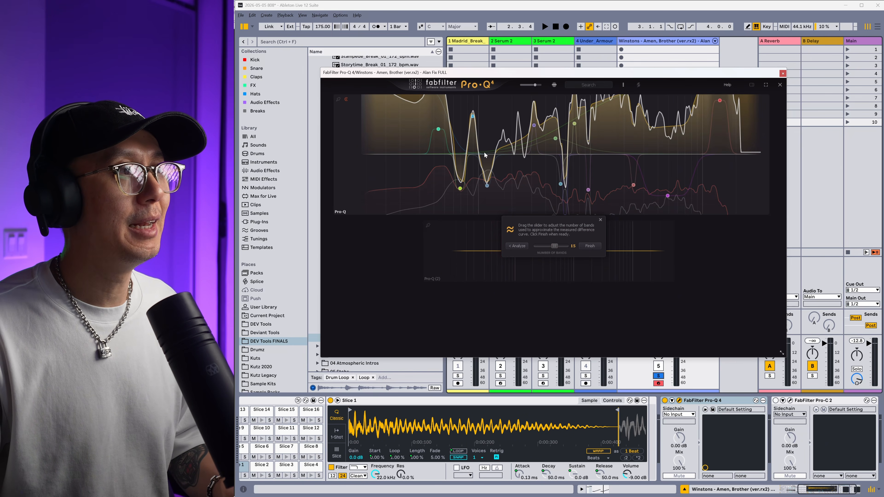
pyautogui.press('space')
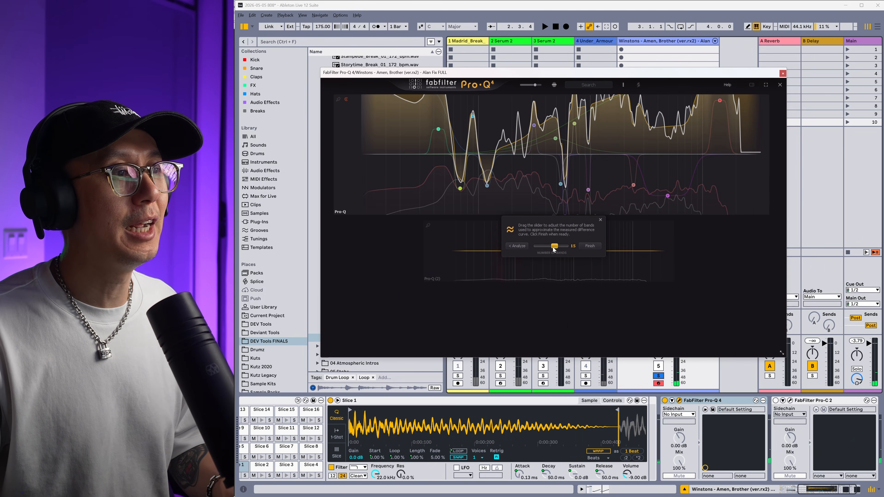
# Try reducing the EQ Match curve to 2 bands and play the break with it.
pyautogui.moveTo(554, 249); pyautogui.dragTo(540, 249)
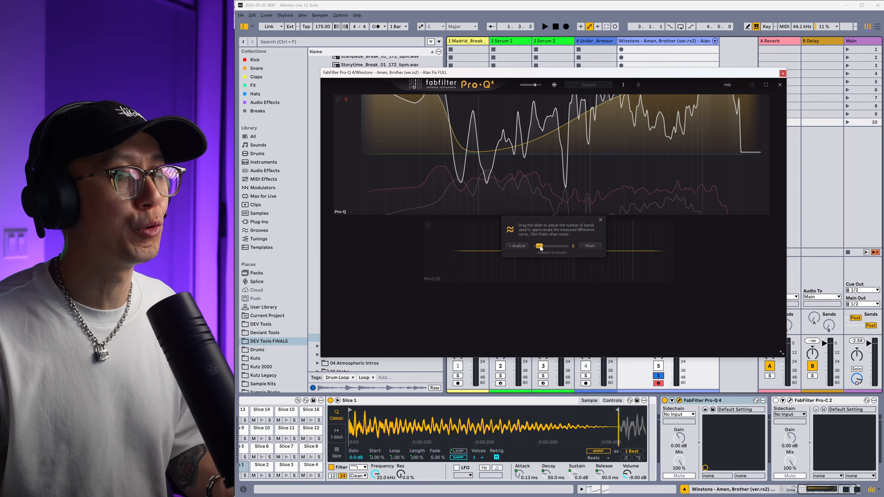
pyautogui.press('space')
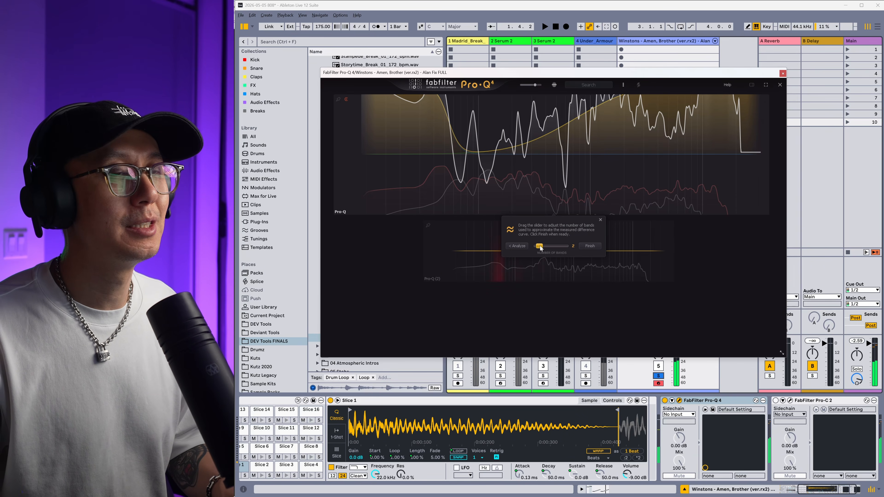
pyautogui.press('space')
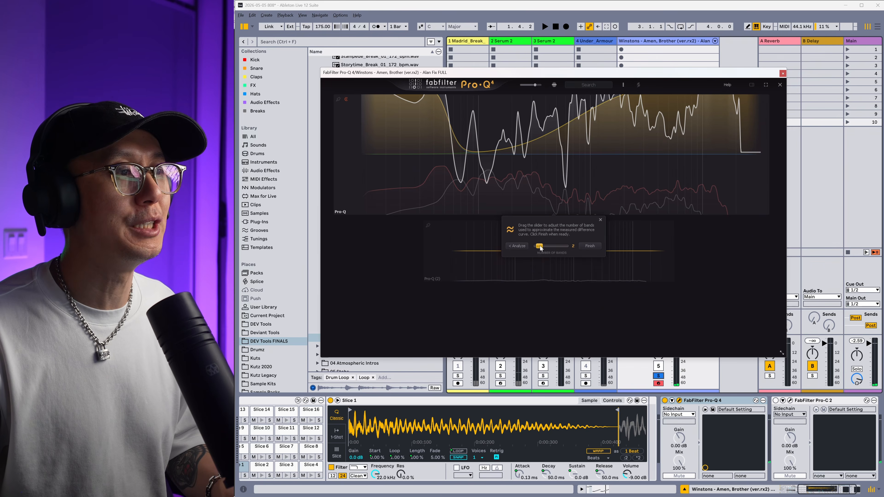
# Set the number of EQ Match bands to 15, play the break with it, and finish the match.
pyautogui.moveTo(541, 248)
pyautogui.mouseDown()
pyautogui.moveTo(565, 248)
pyautogui.moveTo(555, 247)
pyautogui.mouseUp()
pyautogui.press('space')
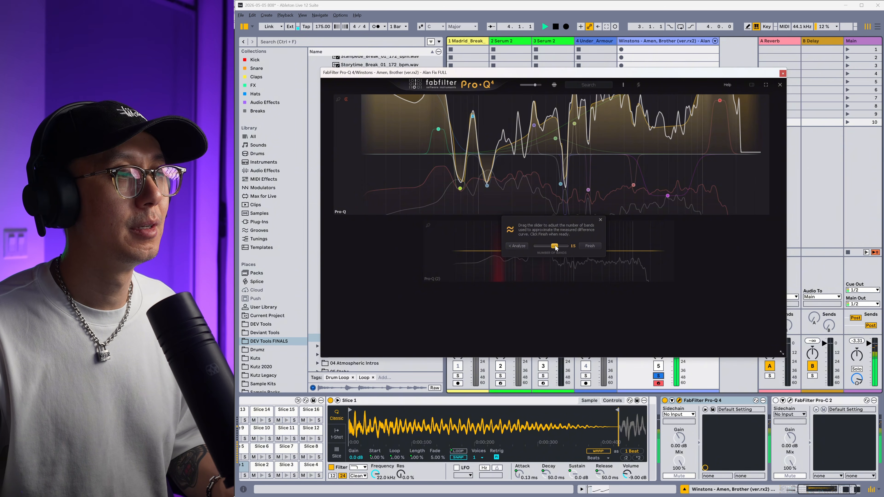
pyautogui.press('space')
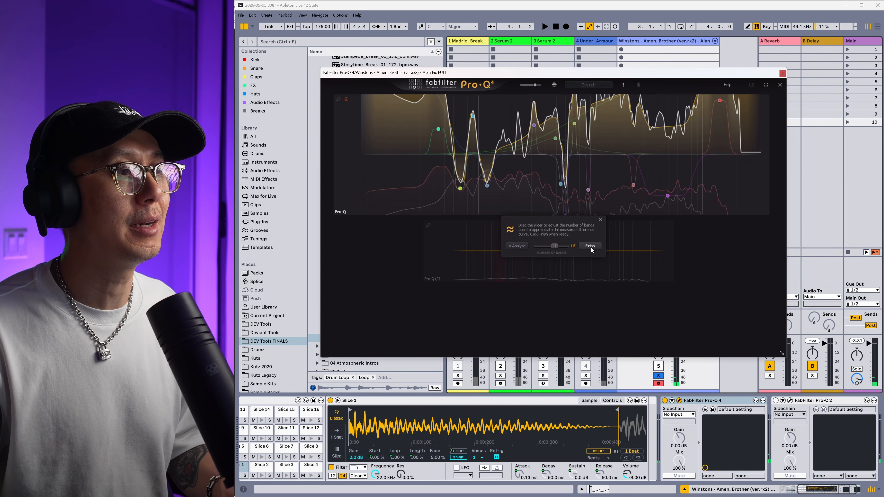
pyautogui.click(590, 246)
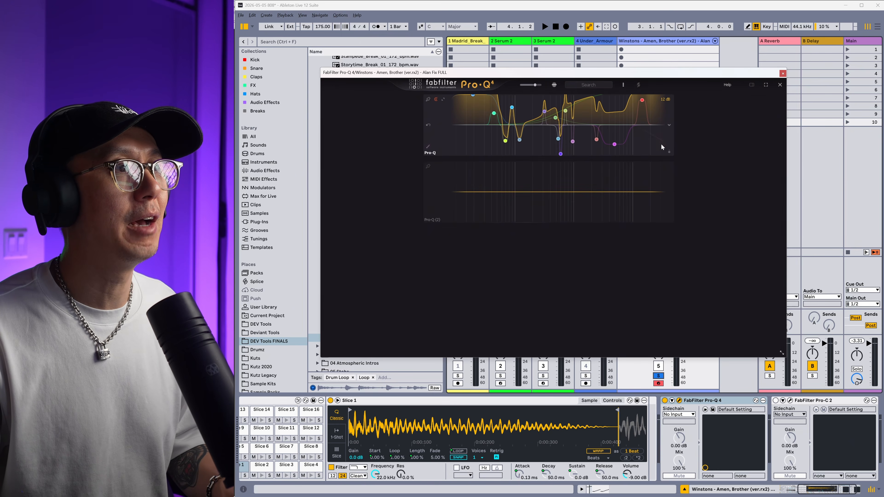
# Open the matched Pro-Q instance in full view and play the Amen break through the EQ curve.
pyautogui.click(444, 99)
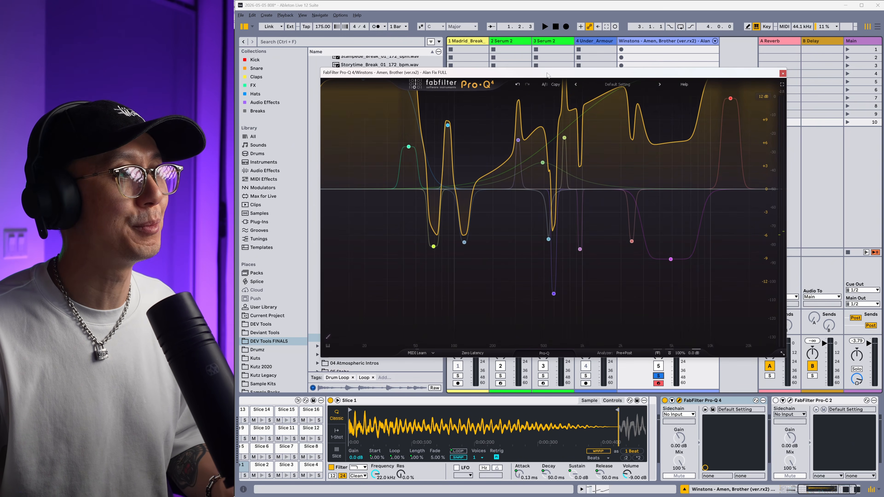
pyautogui.press('space')
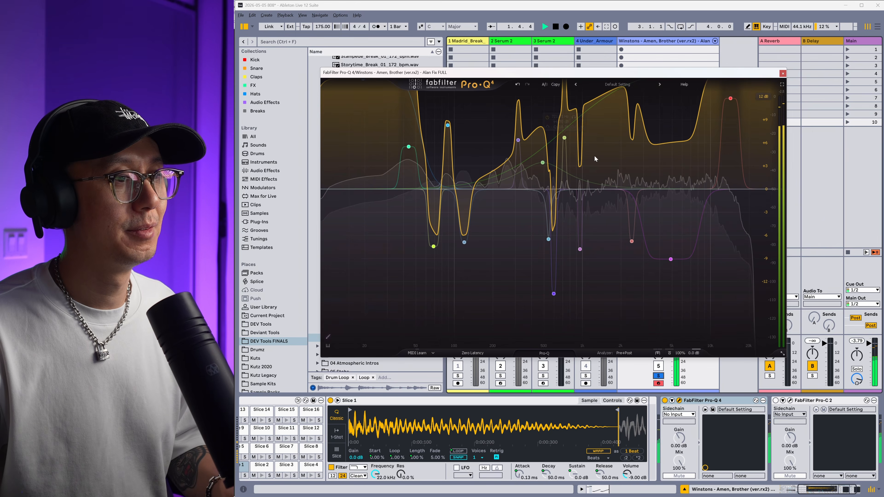
pyautogui.press('space')
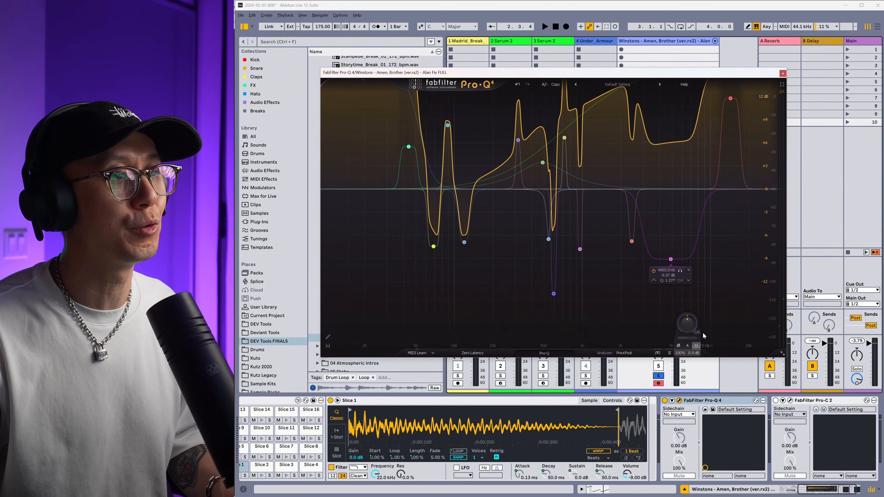
# Reduce the gain scale of the matched EQ curve to about 91% and play the break.
pyautogui.moveTo(680, 353); pyautogui.dragTo(684, 419)
pyautogui.press('space')
pyautogui.press('space')
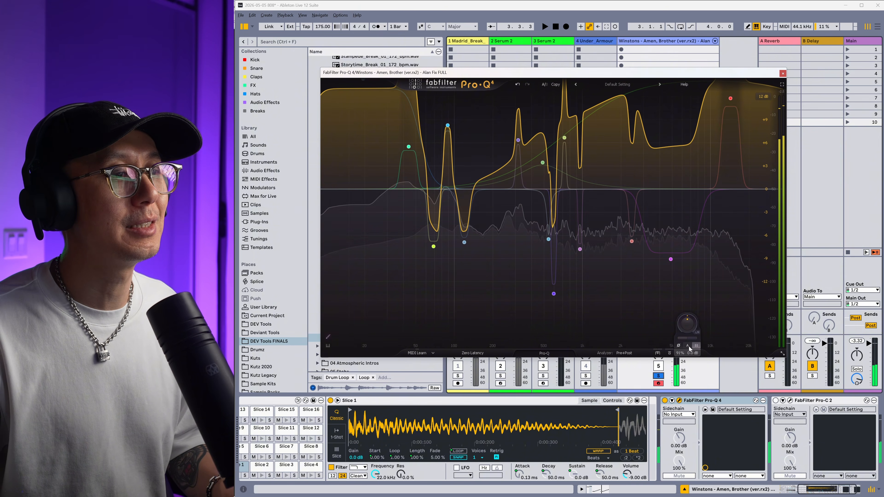
# Set the Pro-Q 4 character mode to Subtle and play the break with it.
pyautogui.click(658, 353)
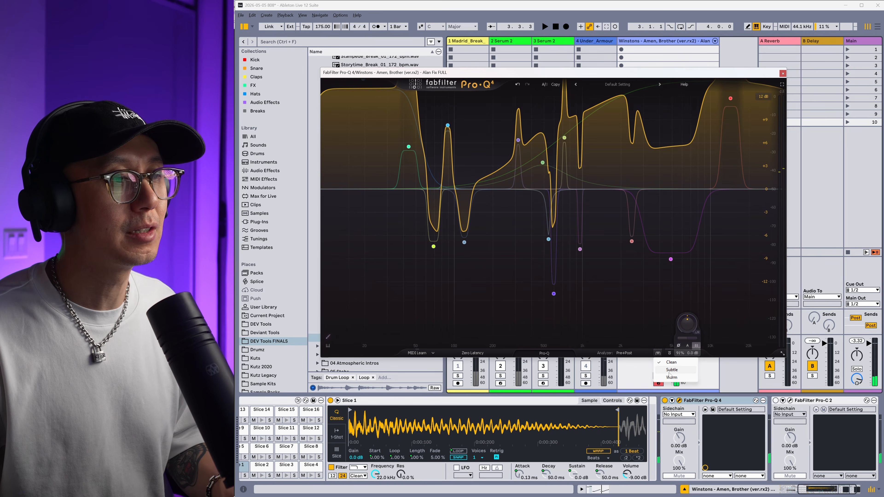
pyautogui.click(677, 370)
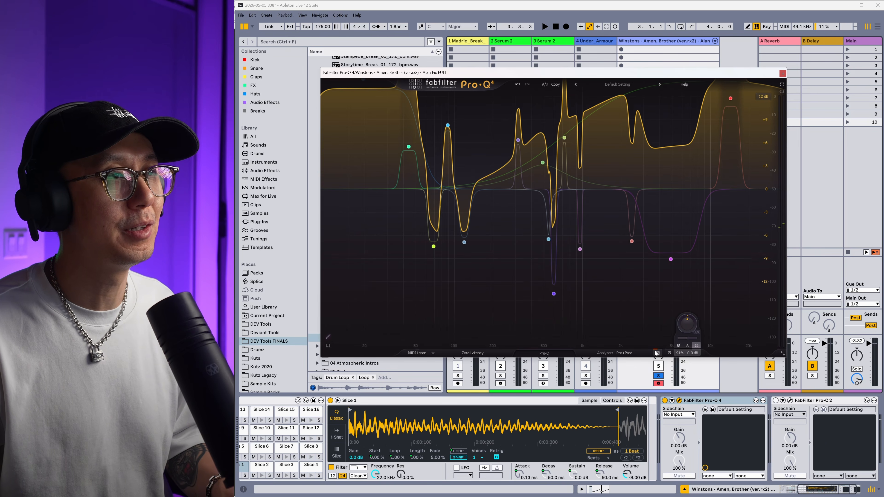
pyautogui.press('space')
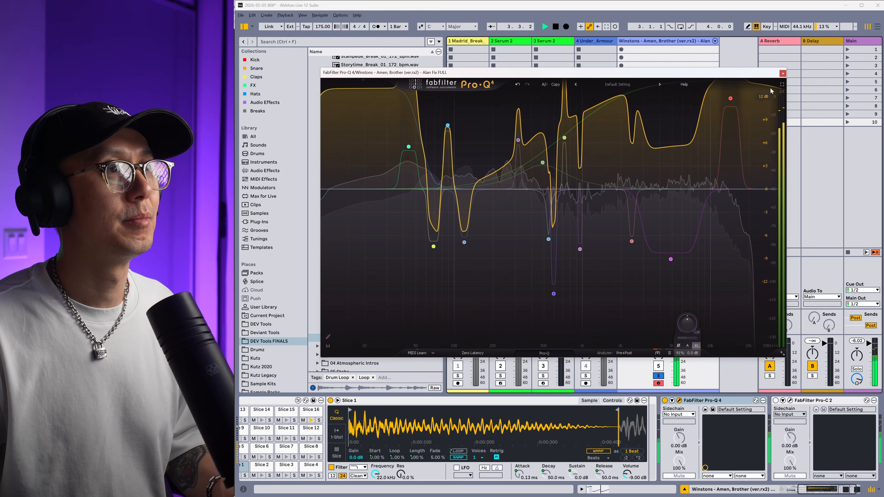
# Open the Pro-C 2 compressor on the Amen track, switch it on, and play the unsoloed break with the other tracks.
pyautogui.moveTo(730, 99)
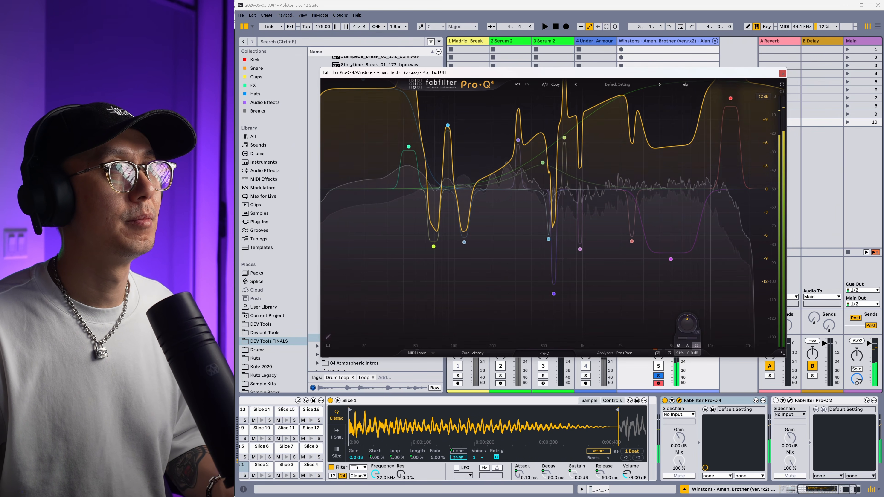
pyautogui.click(790, 400)
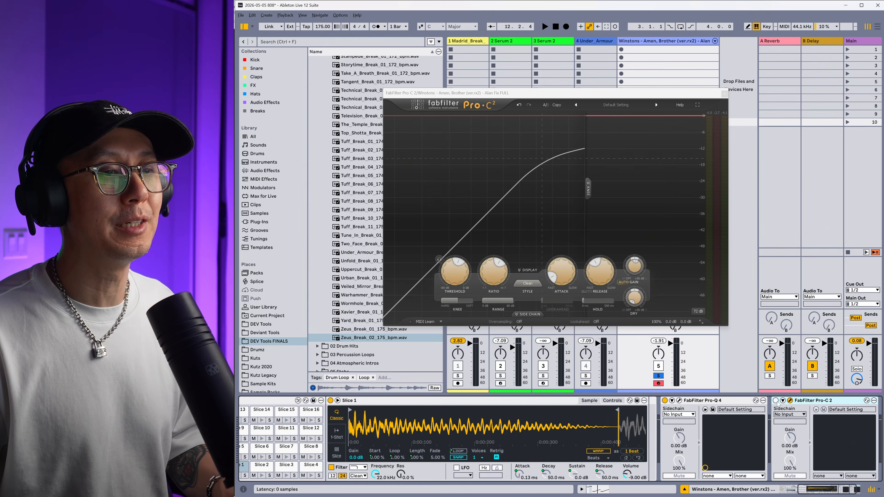
pyautogui.press('space')
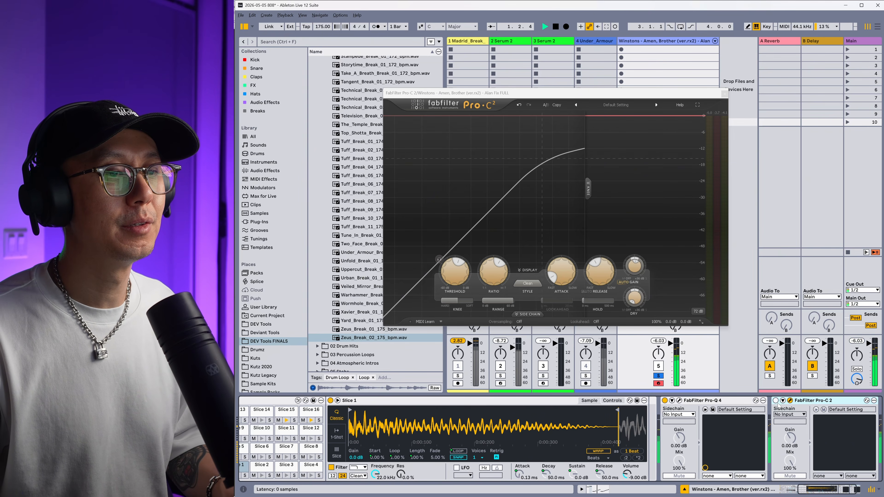
pyautogui.click(658, 376)
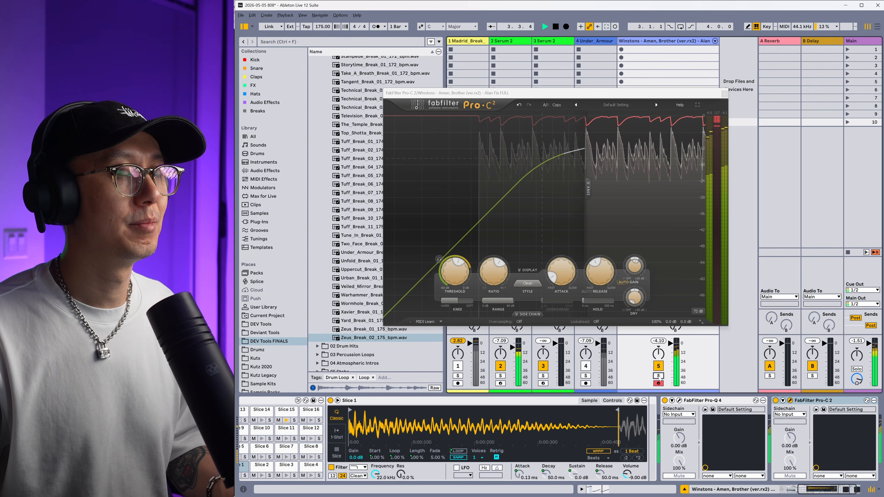
pyautogui.press('space')
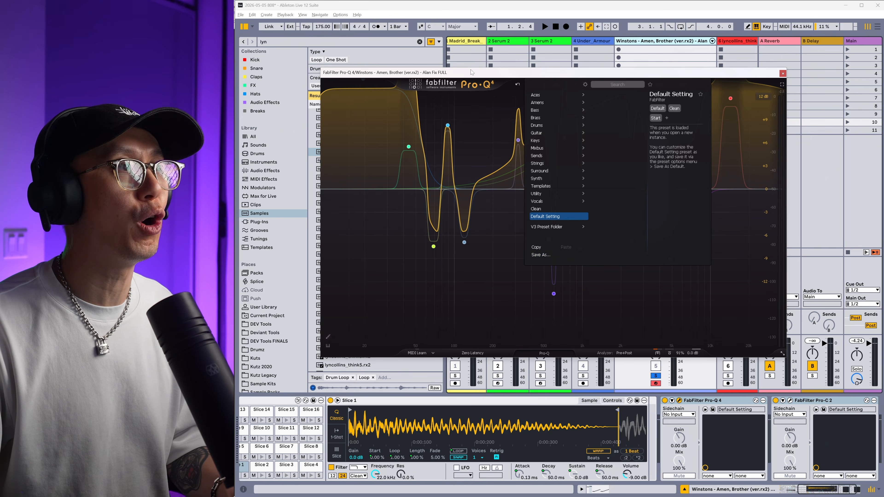
# Close the Amen track's equalizer window, select the lyncollins_think_1 track, and play its soloed break without the EQ curve.
pyautogui.click(782, 75)
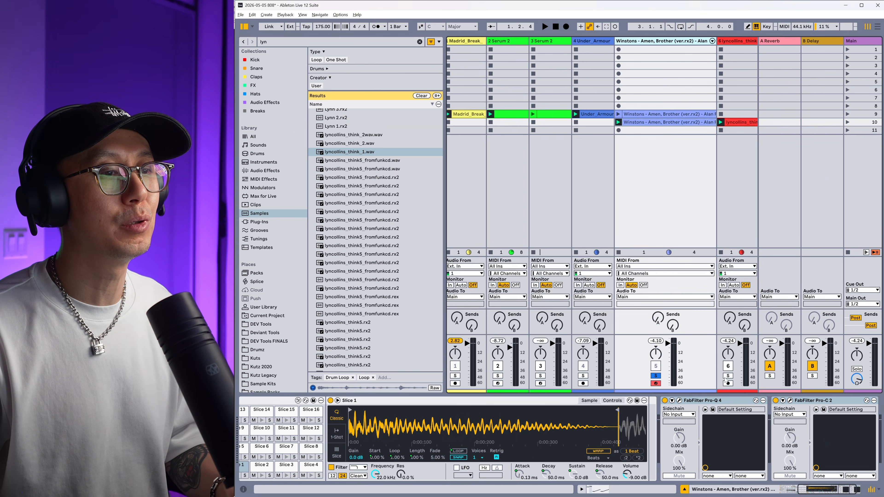
pyautogui.click(733, 66)
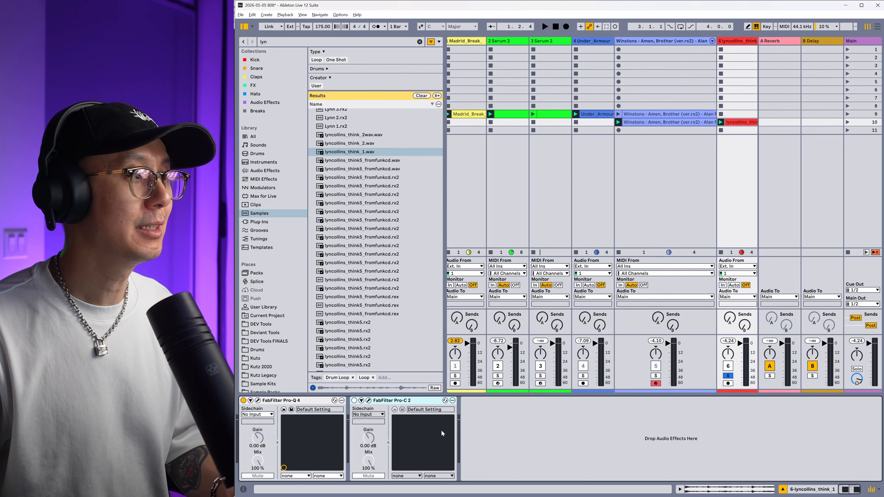
pyautogui.doubleClick(741, 122)
pyautogui.press('space')
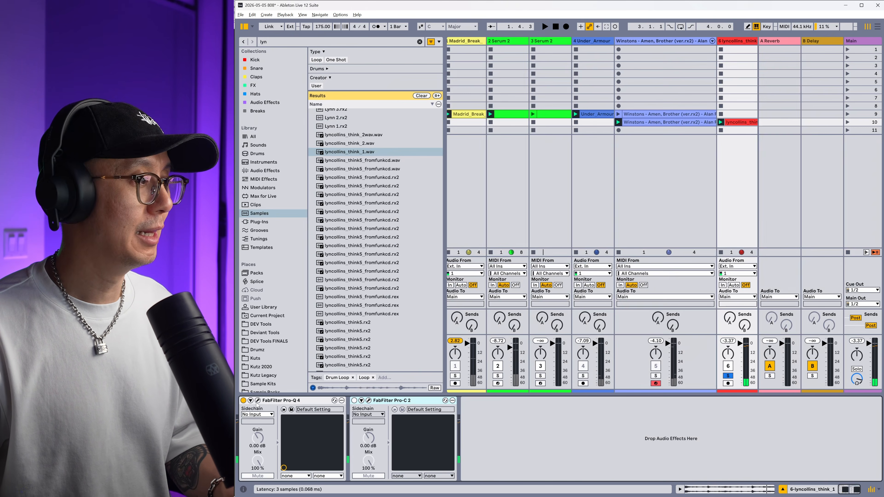
# Open Pro-Q 4 on the lyncollins_think_1 track, take its EQ curve out of bypass, and play the break through it.
pyautogui.click(258, 400)
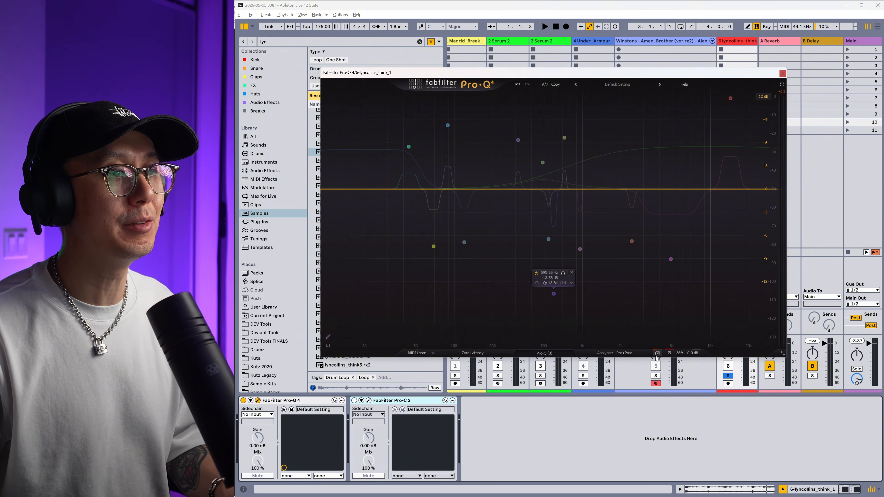
pyautogui.click(657, 354)
pyautogui.click(669, 354)
pyautogui.press('space')
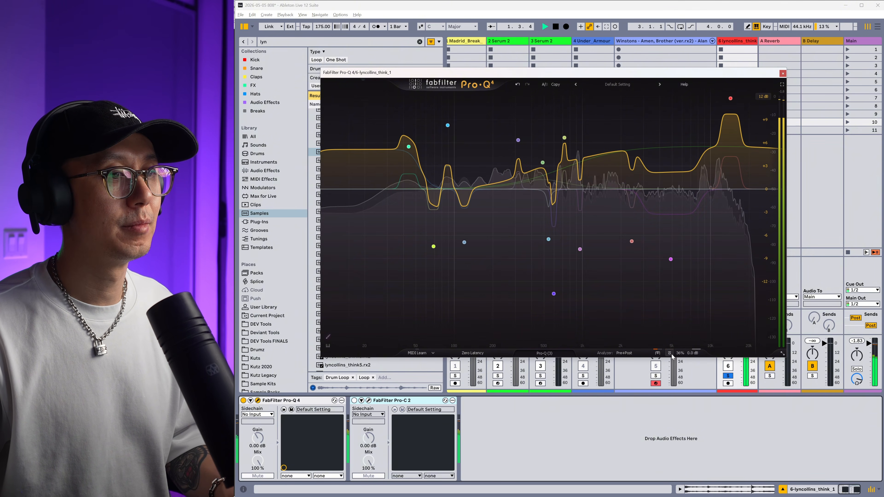
# Take the lyncollins_think_1 track out of solo and play the equalized break together with the full mix.
pyautogui.click(729, 376)
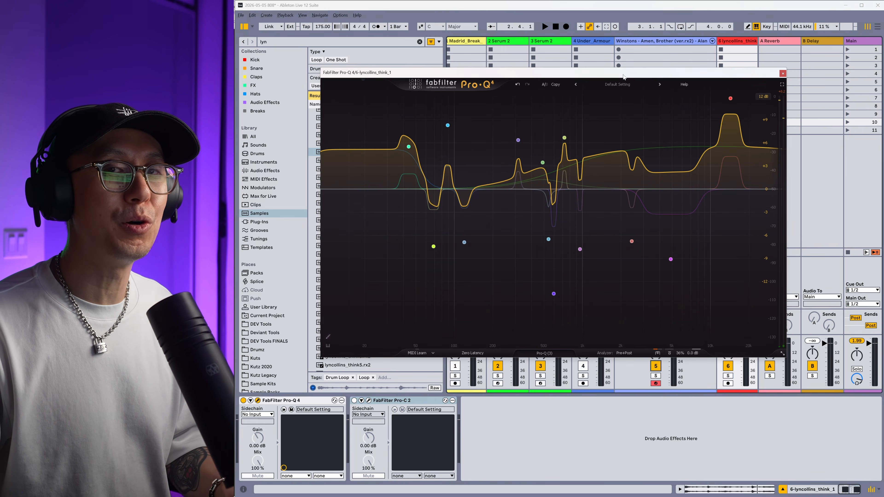
pyautogui.press('space')
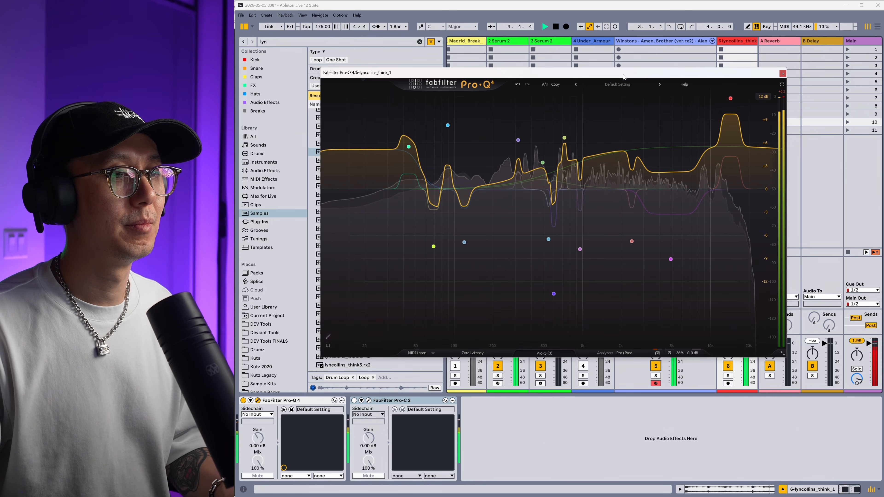
pyautogui.press('space')
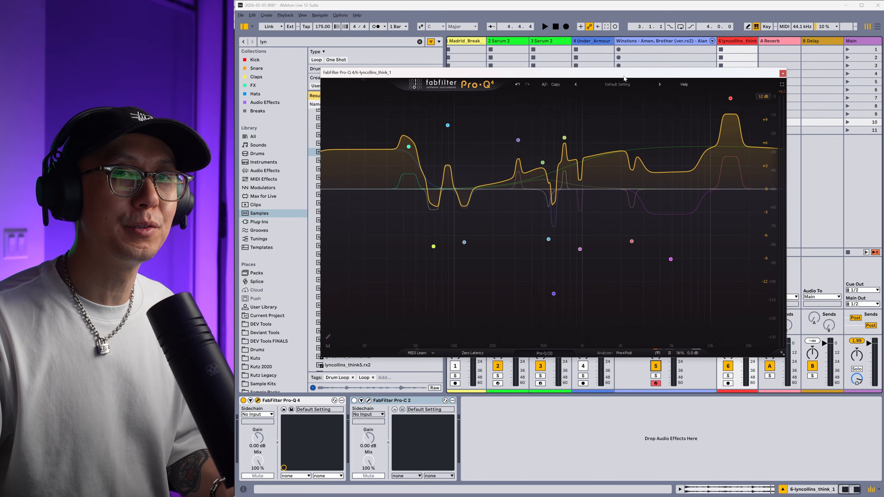